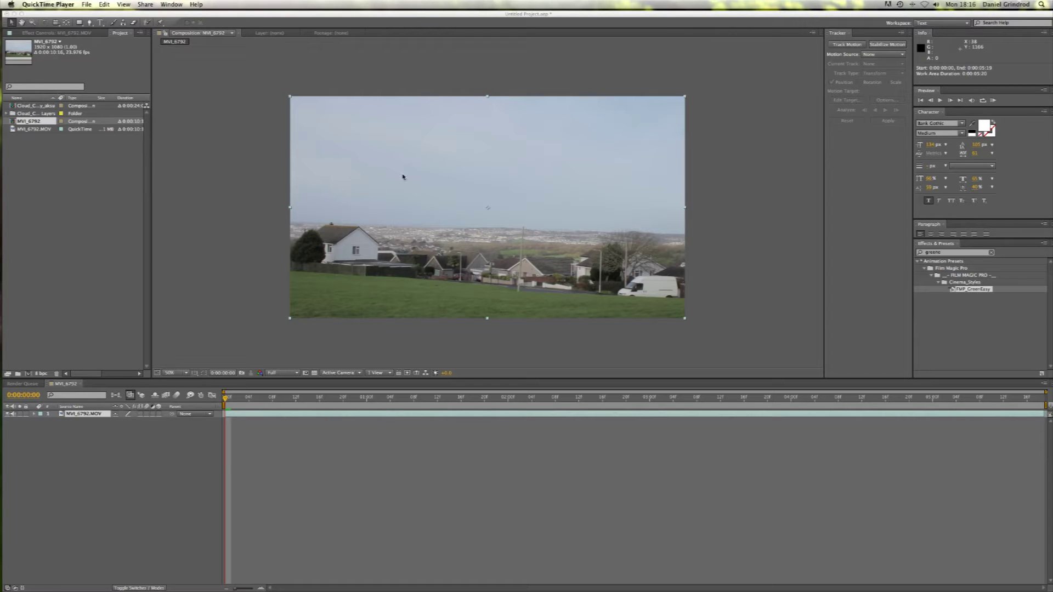
# Track the white house's roof corner forward through MVI_6792.MOV with Tracker 1
pyautogui.hotkey('ctrl', 'Right')
pyautogui.moveTo(254, 133)
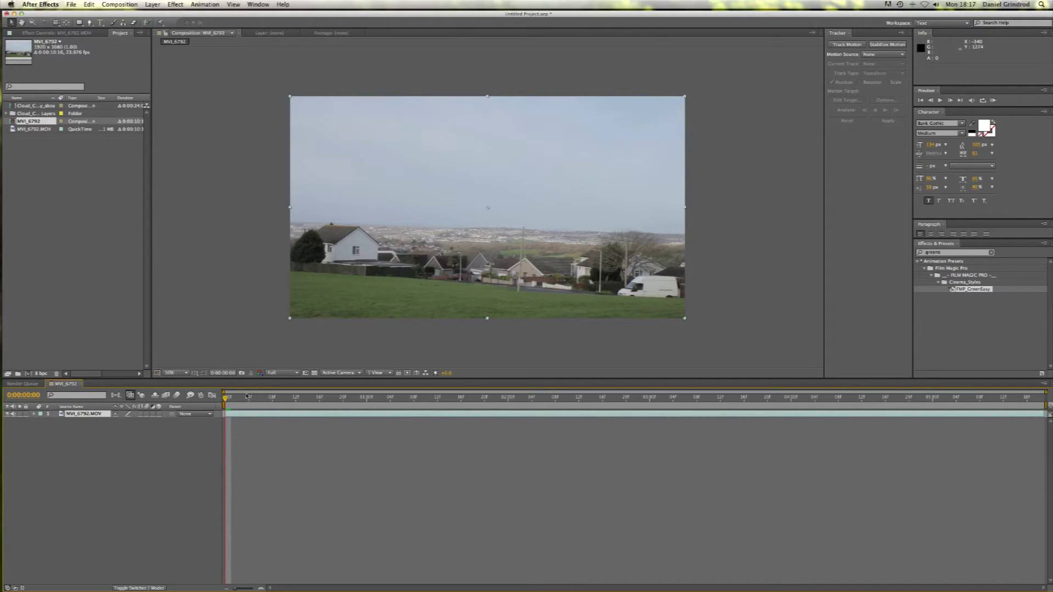
pyautogui.click(847, 45)
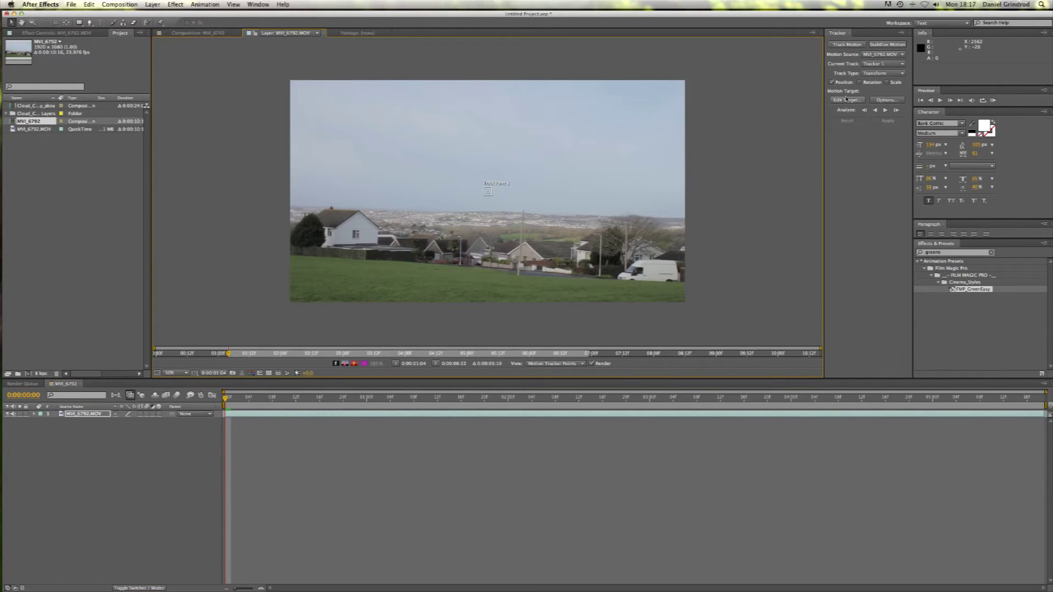
pyautogui.moveTo(490, 199); pyautogui.dragTo(338, 214)
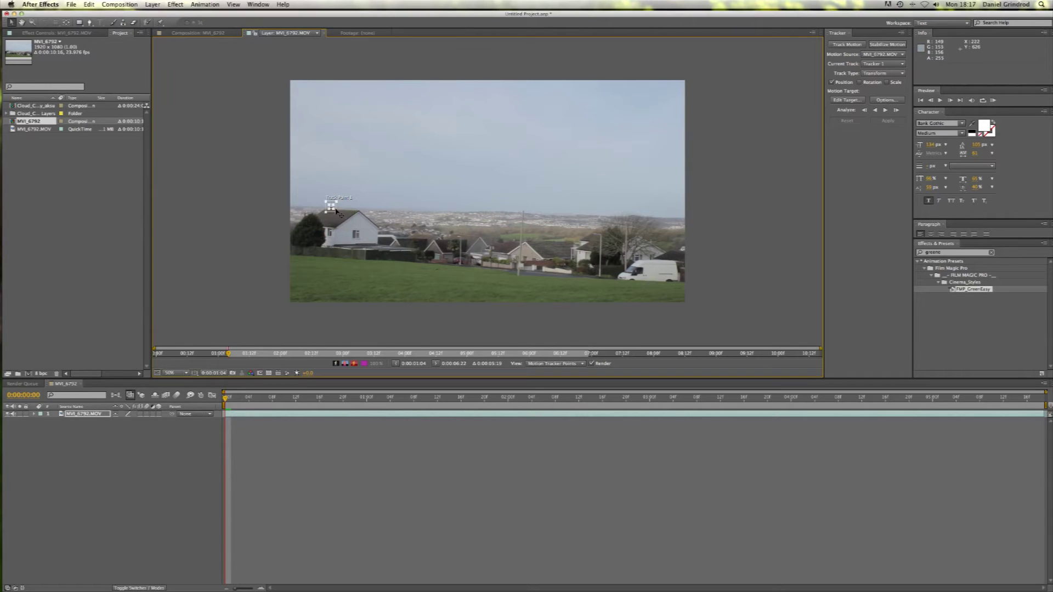
pyautogui.click(885, 111)
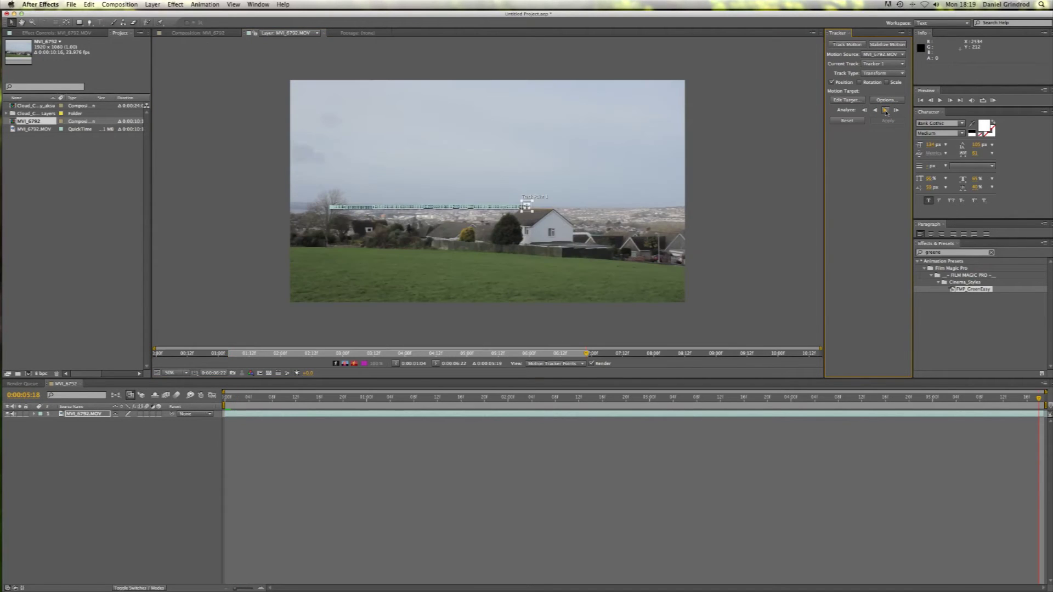
# At the first frame, add a new null object layer, Null 1
pyautogui.click(225, 399)
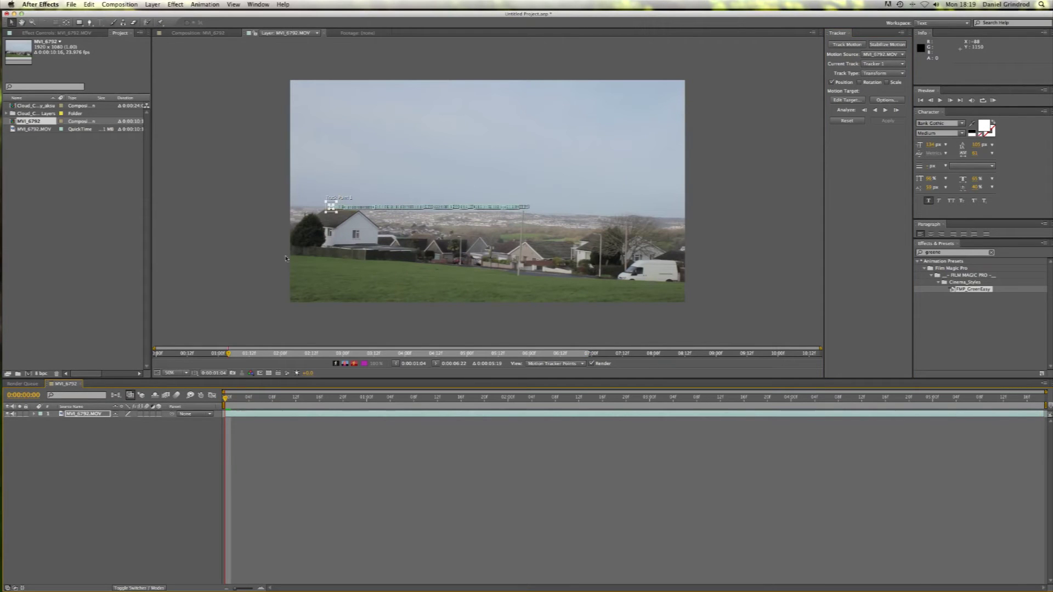
pyautogui.click(159, 4)
pyautogui.moveTo(164, 14)
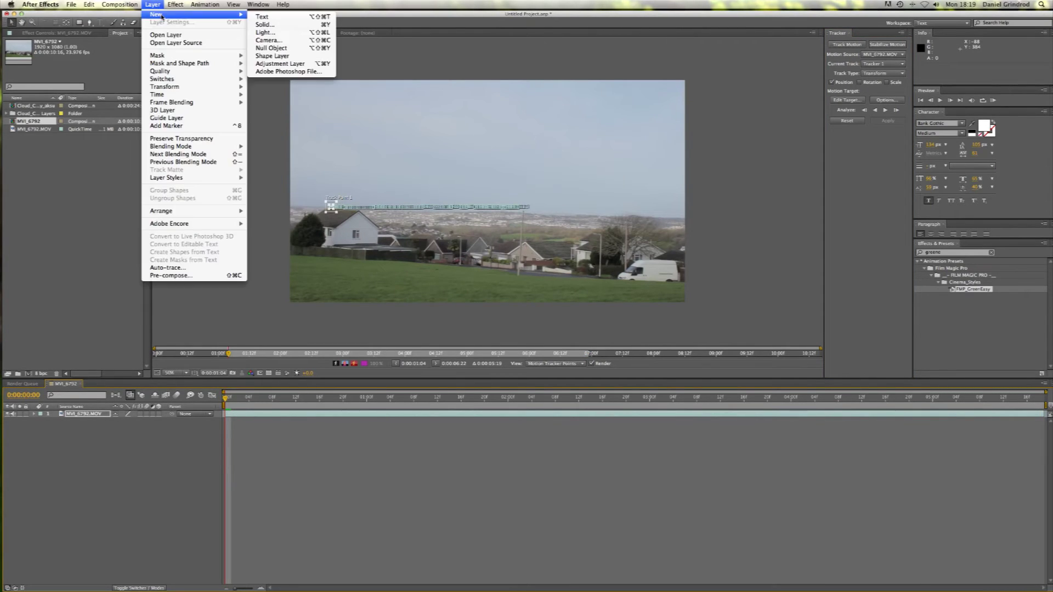
pyautogui.click(285, 48)
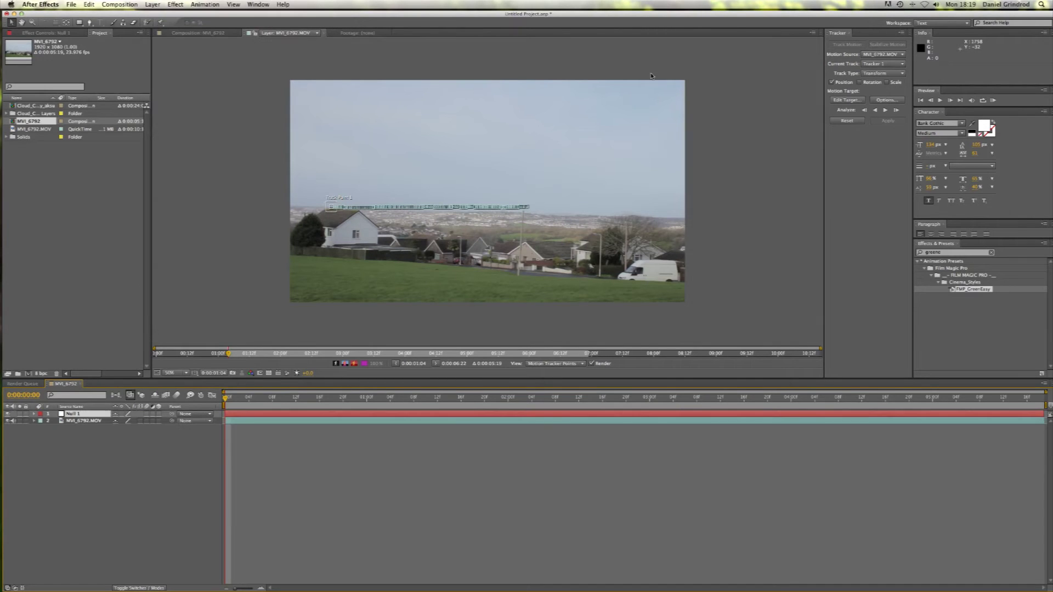
# Apply Tracker 1's motion to Null 1 and scrub to 0:00:02:05 to verify it
pyautogui.click(848, 100)
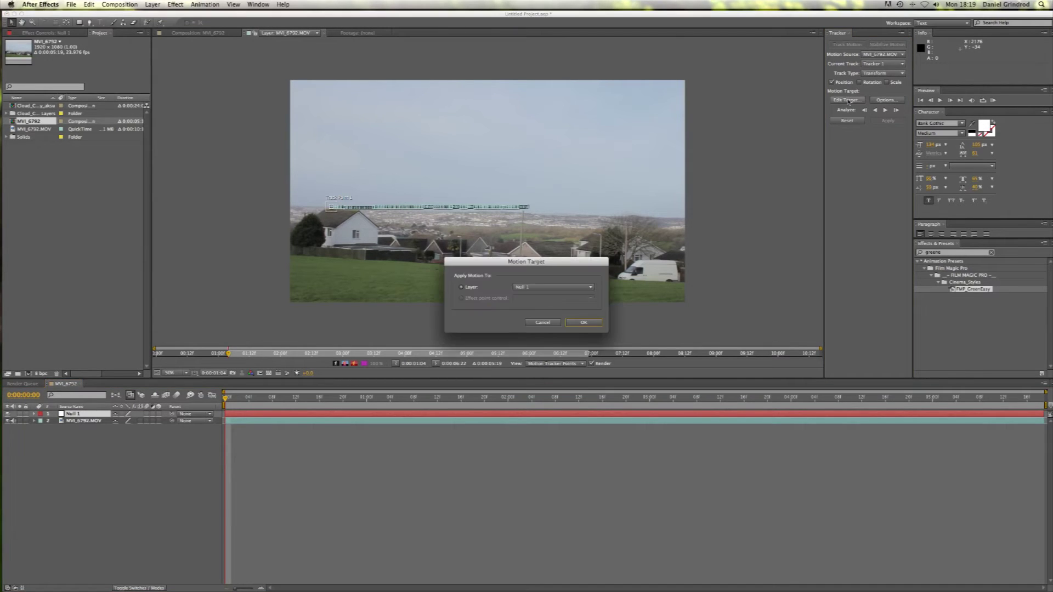
pyautogui.click(584, 323)
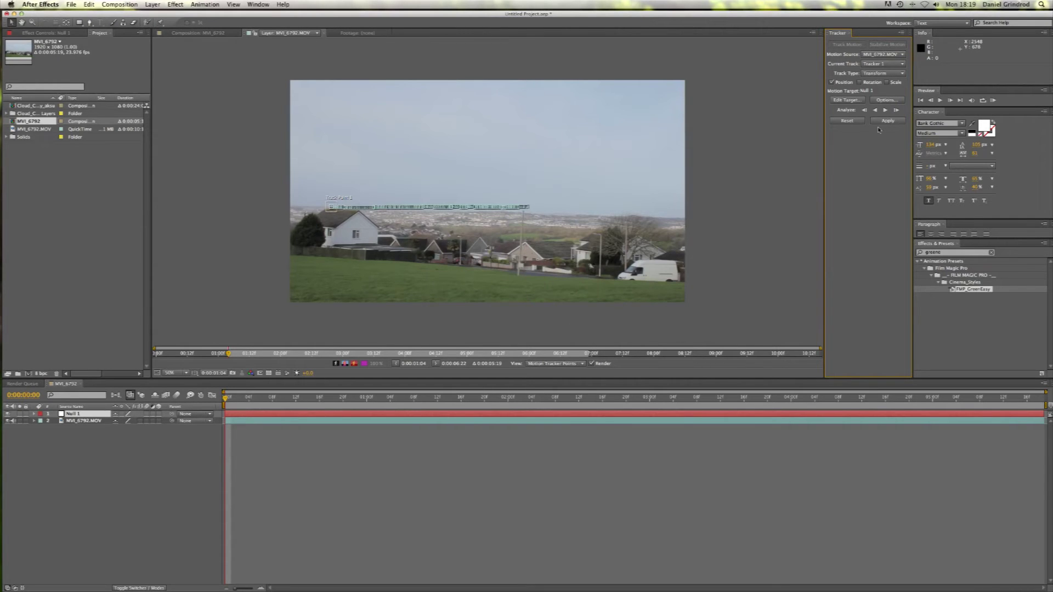
pyautogui.click(878, 122)
pyautogui.click(567, 310)
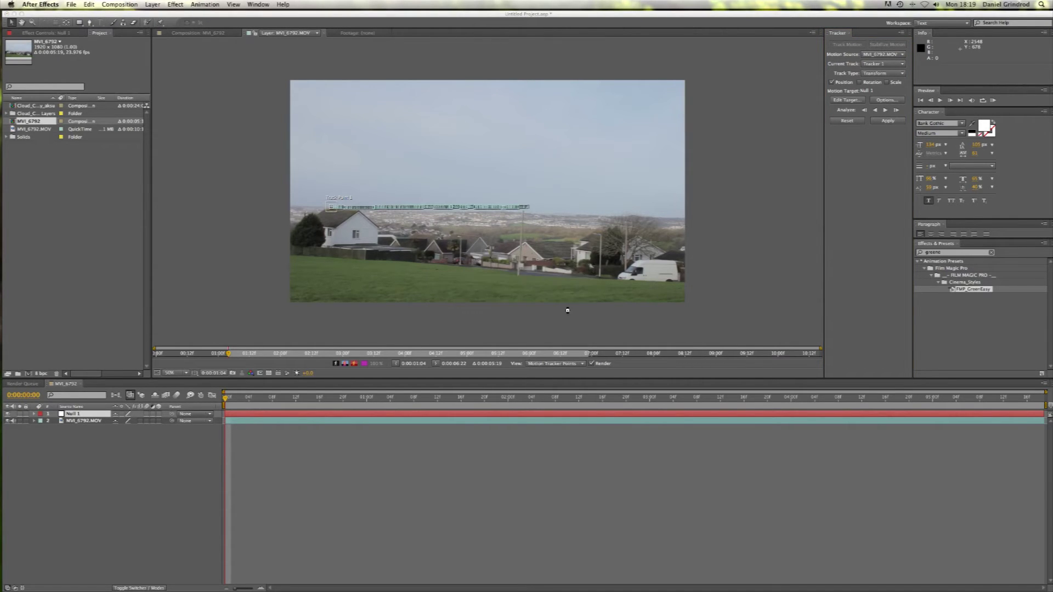
pyautogui.click(450, 398)
pyautogui.click(538, 398)
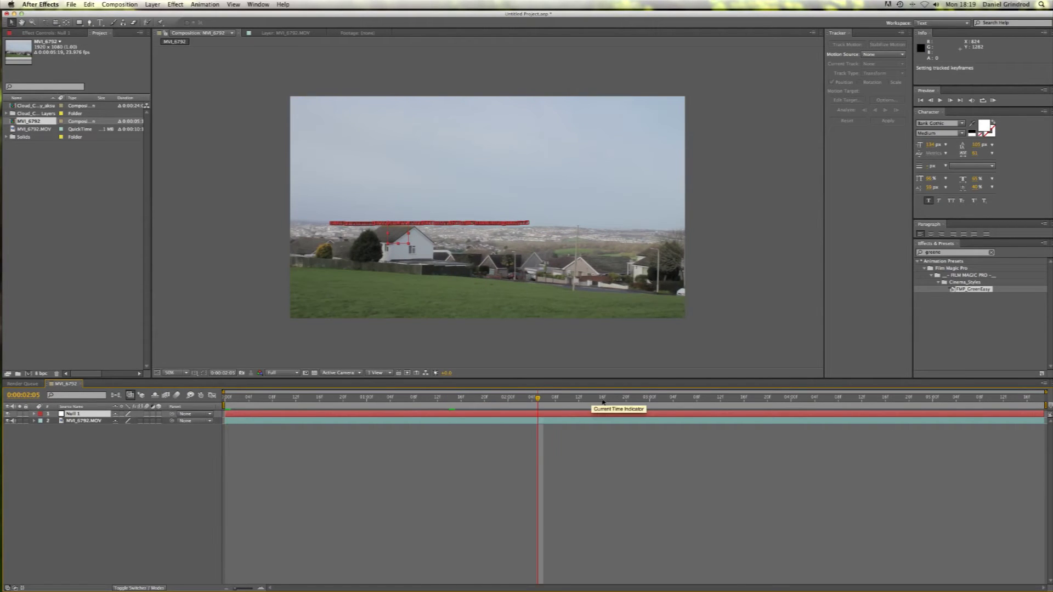
pyautogui.moveTo(234, 399); pyautogui.dragTo(226, 399)
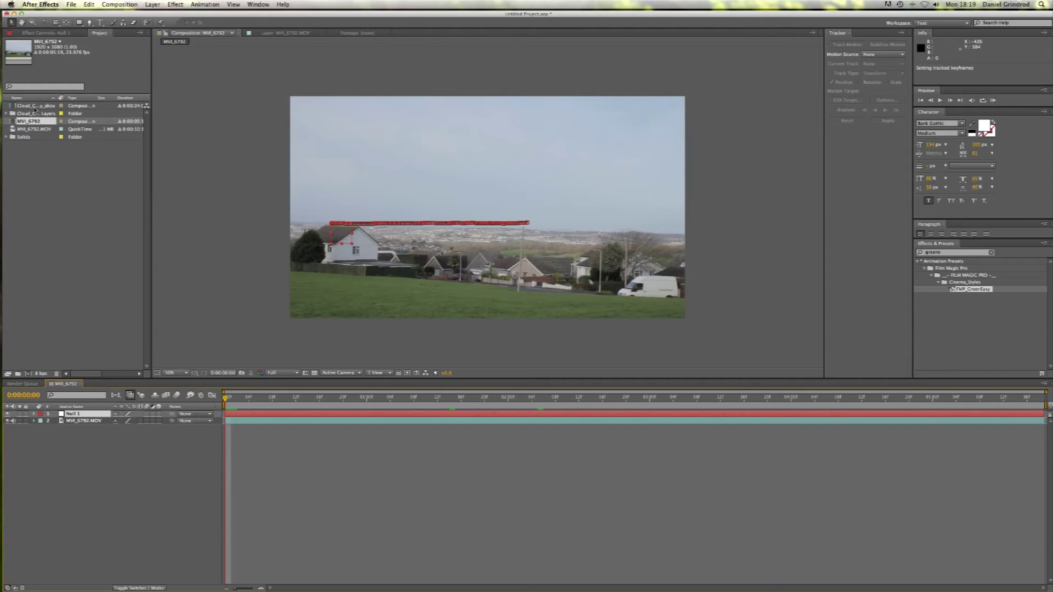
# Add Cloud_City_by_akiss to the MVI_6792 timeline, scaled down and placed in the upper-left sky
pyautogui.moveTo(43, 107); pyautogui.dragTo(86, 413)
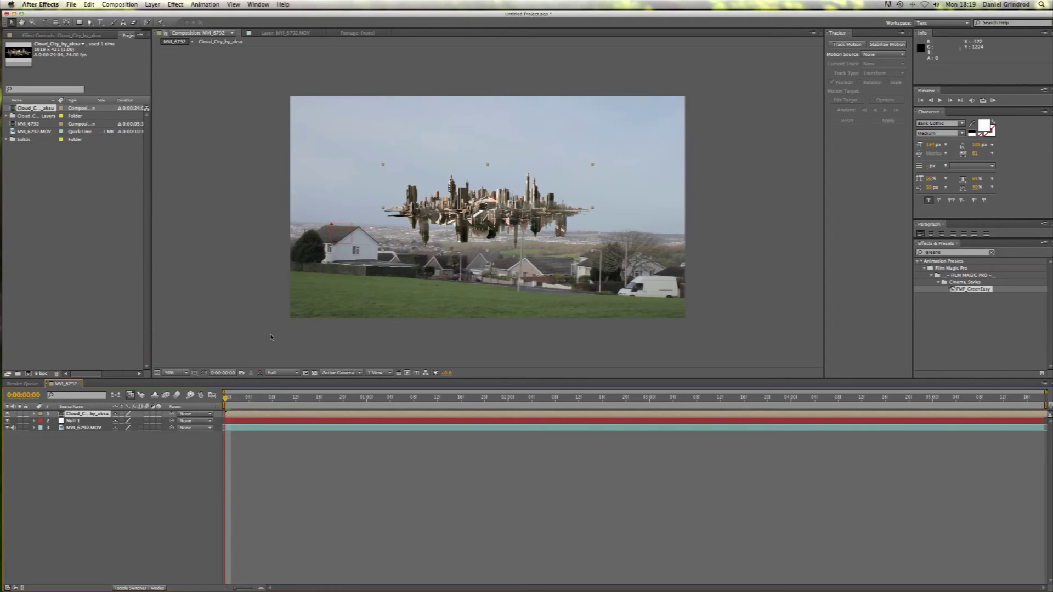
pyautogui.moveTo(652, 398); pyautogui.dragTo(734, 397)
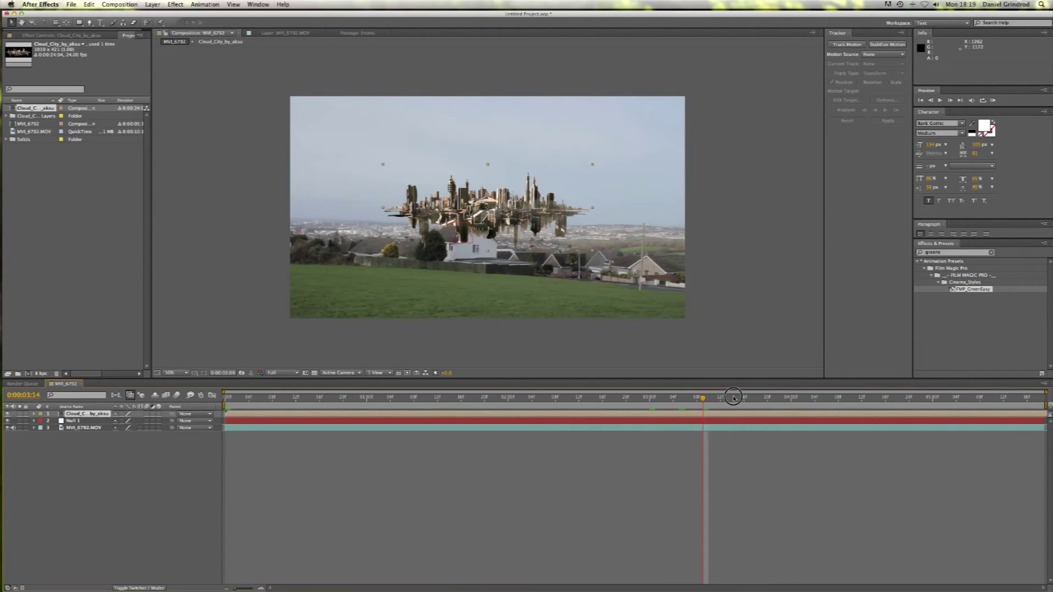
pyautogui.moveTo(550, 218); pyautogui.dragTo(465, 178)
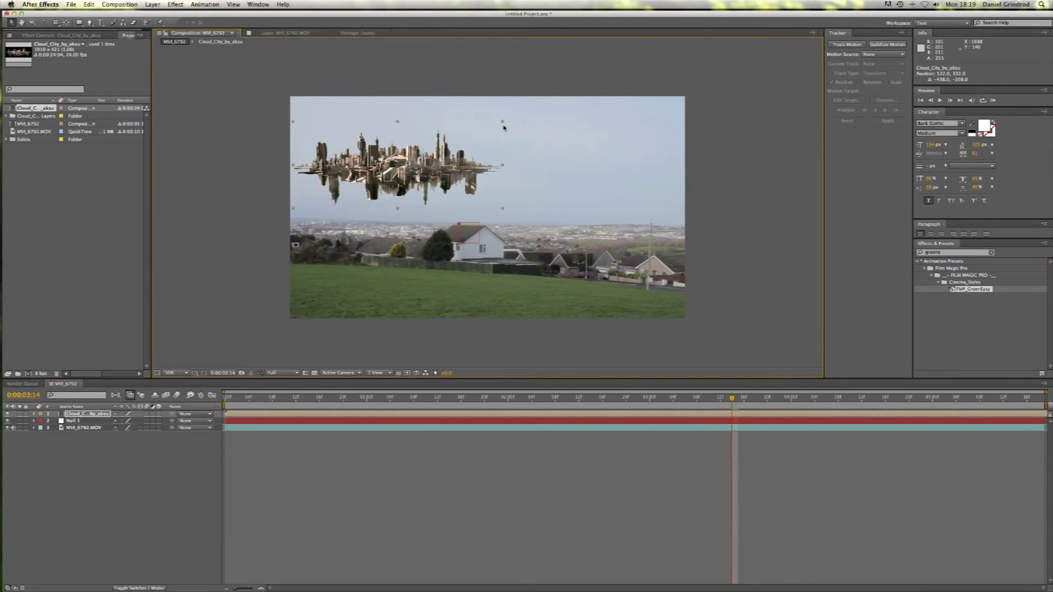
pyautogui.moveTo(499, 125); pyautogui.dragTo(486, 139)
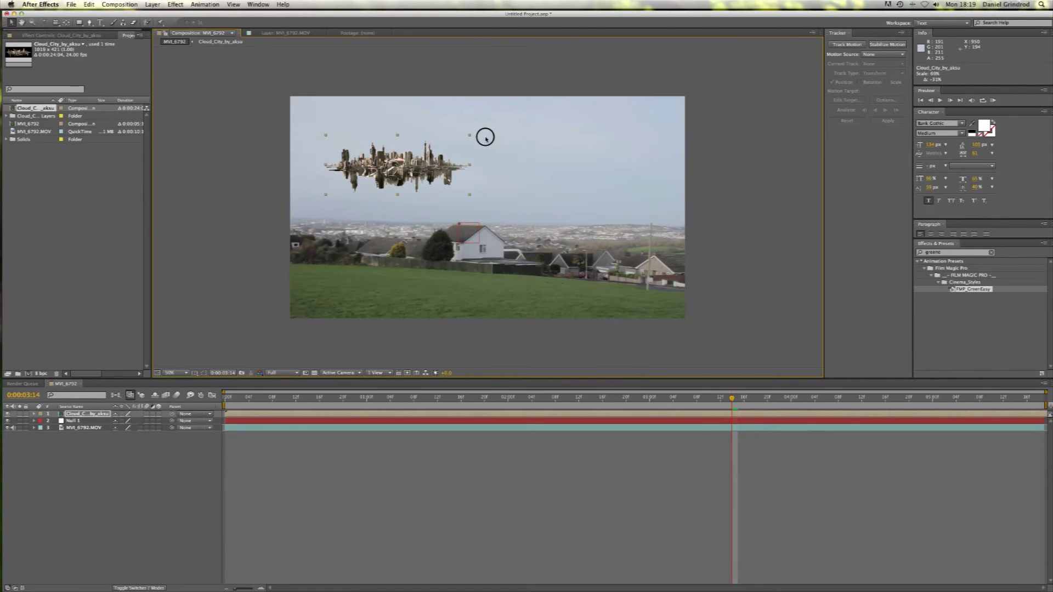
pyautogui.click(790, 203)
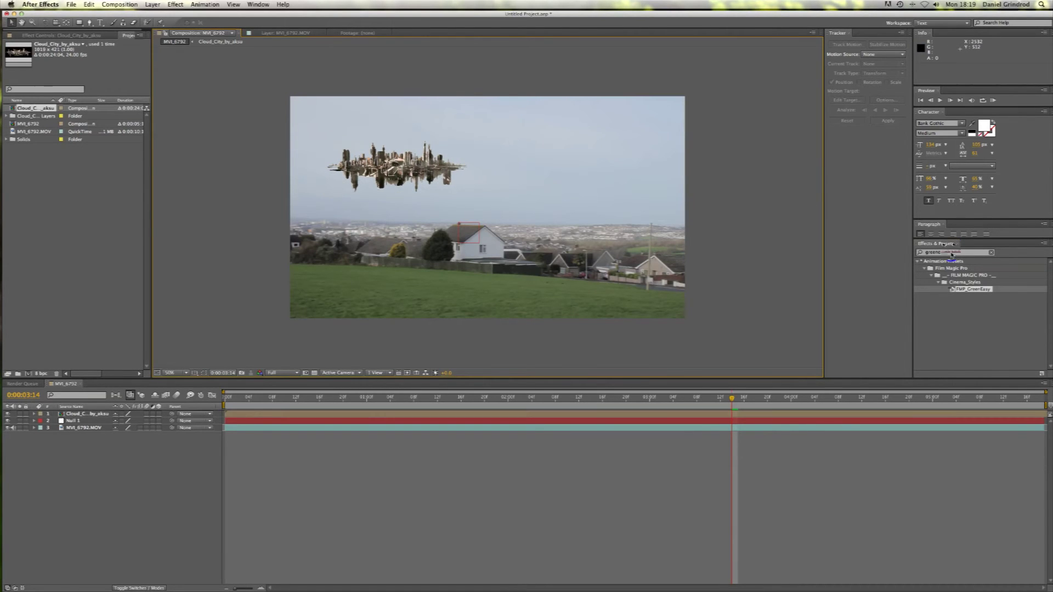
pyautogui.click(926, 253)
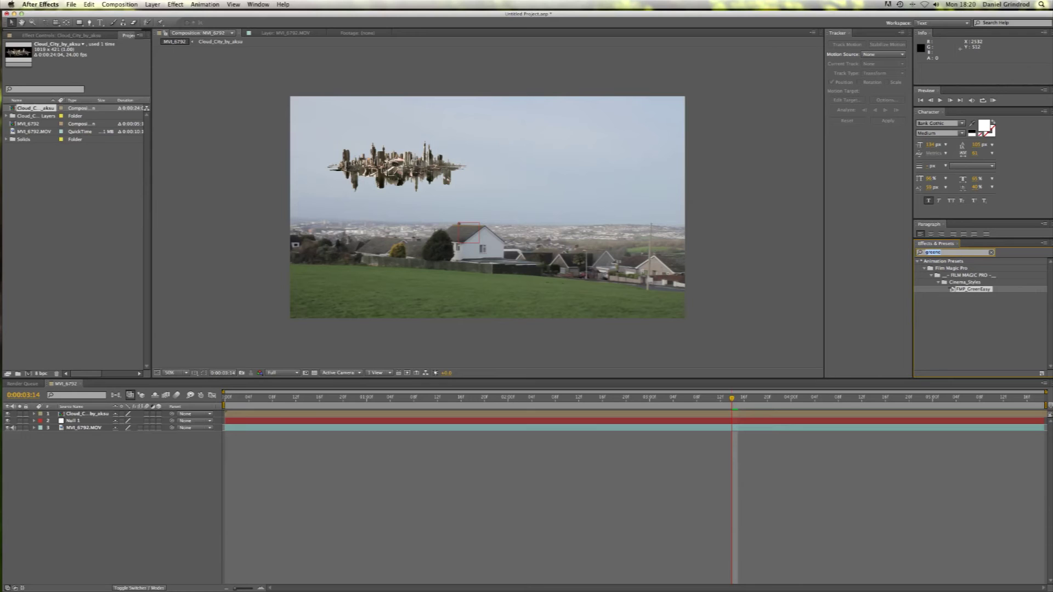
# Apply Fast Blur to the Cloud_City_by_akiss layer with a slight Blurriness value
pyautogui.write('fast')
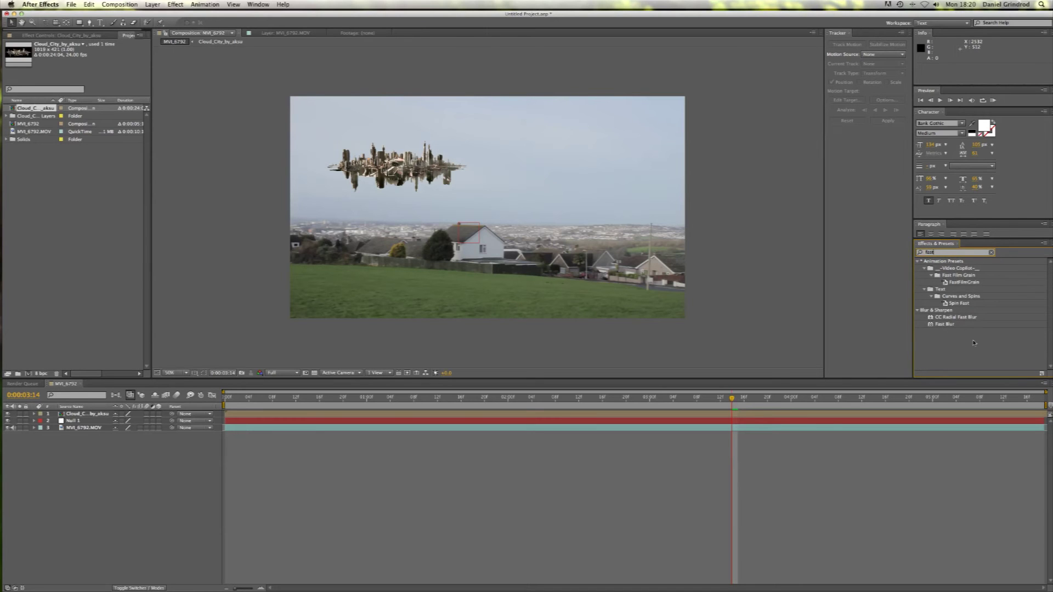
pyautogui.moveTo(951, 325); pyautogui.dragTo(368, 181)
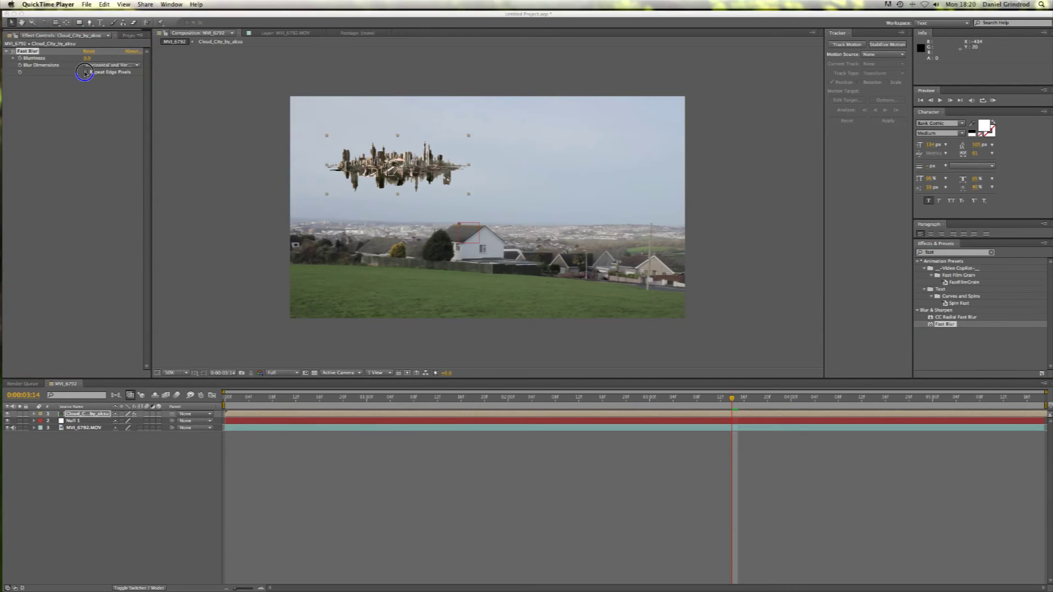
pyautogui.click(87, 59)
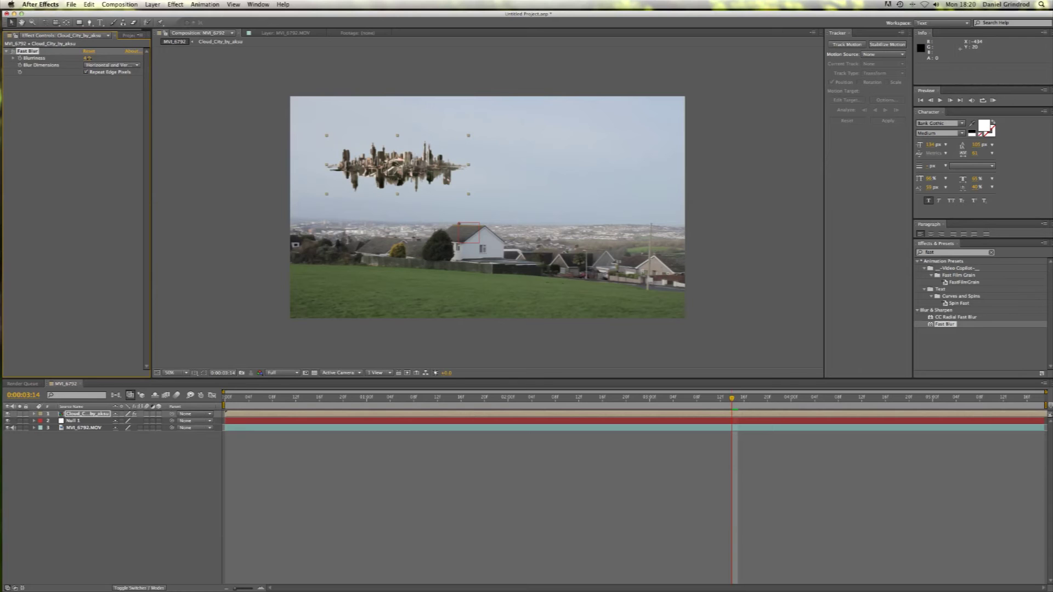
pyautogui.click(86, 59)
pyautogui.write('4')
pyautogui.press('Return')
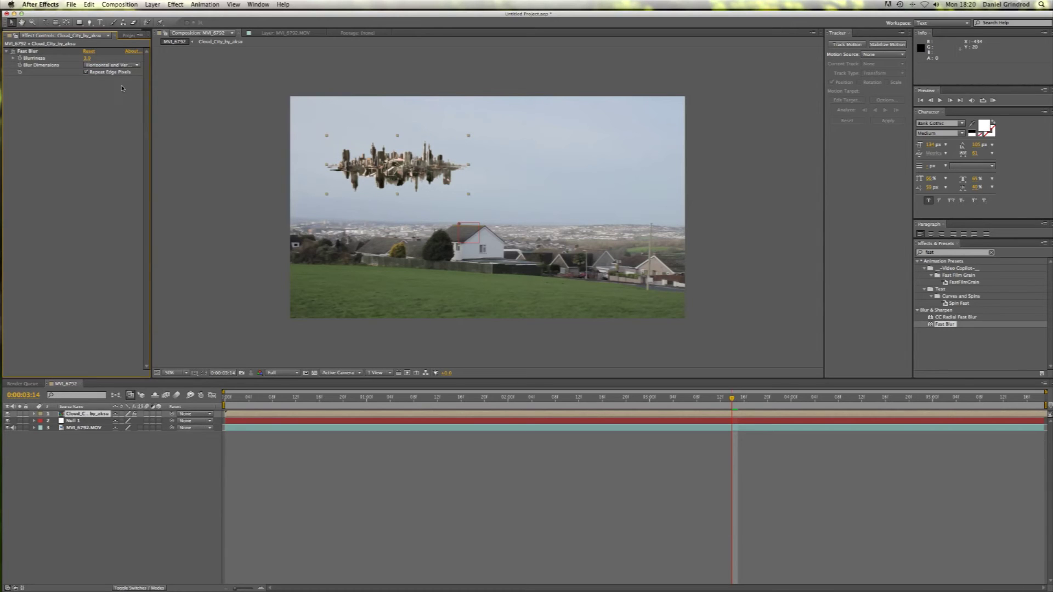
pyautogui.click(245, 129)
pyautogui.press('super+Tab')
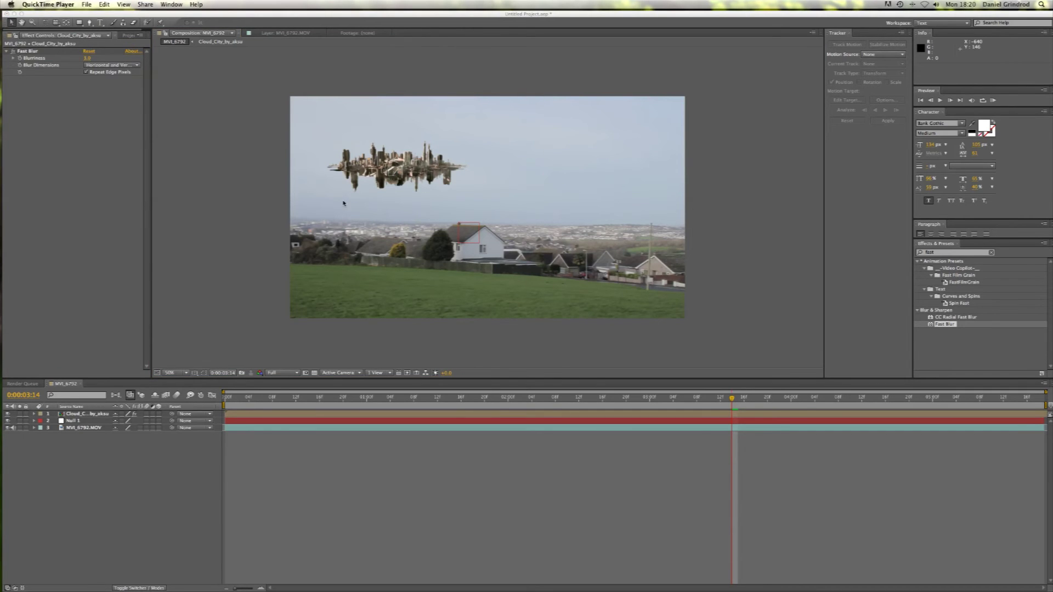
# Parent Cloud_City_by_akiss to Null 1 and scrub to 0:00:04:02 to confirm it follows
pyautogui.click(168, 415)
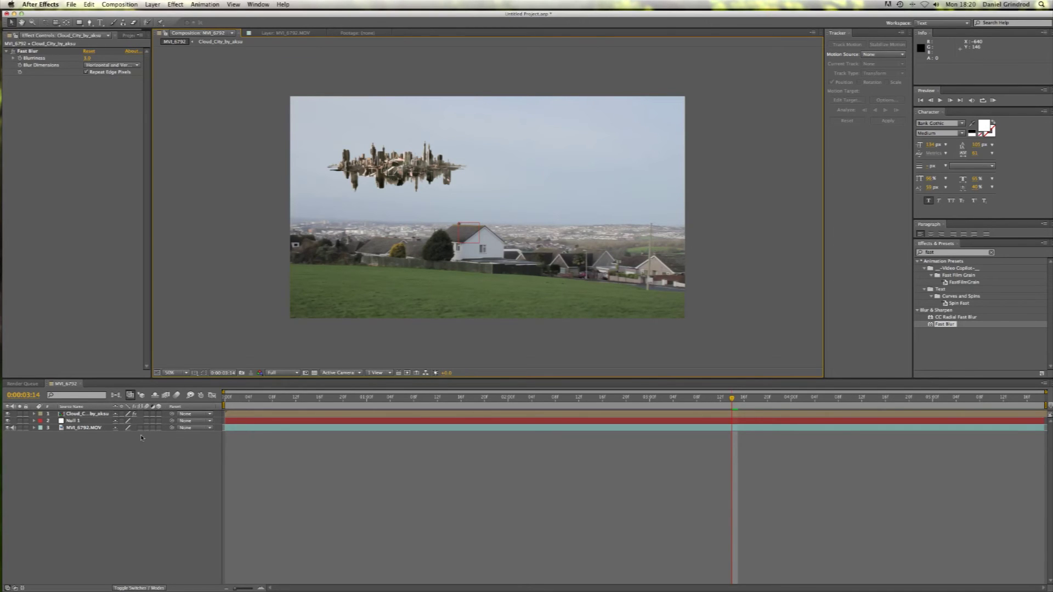
pyautogui.moveTo(169, 417); pyautogui.dragTo(111, 421)
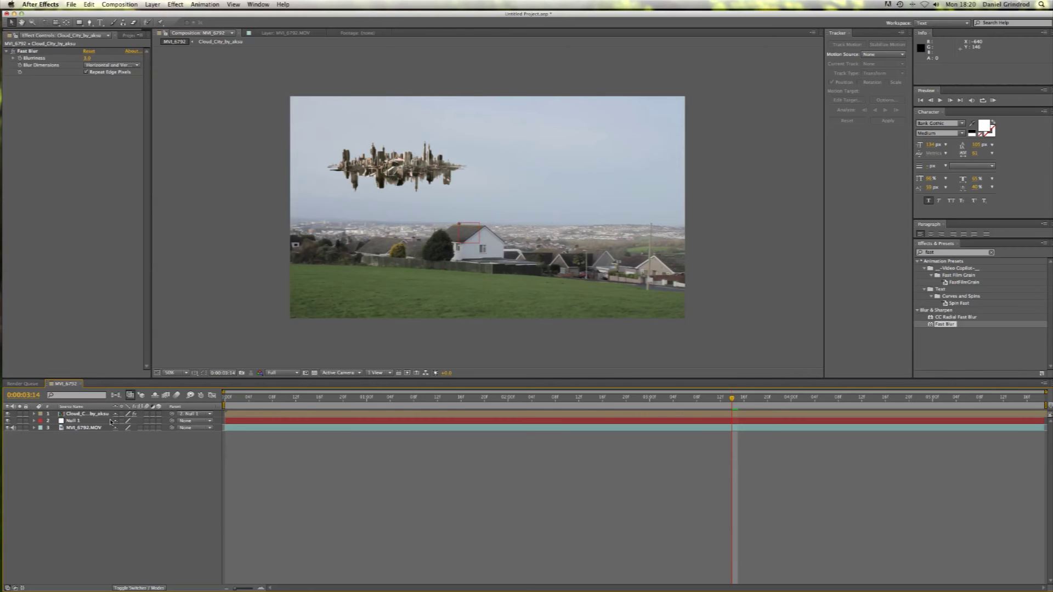
pyautogui.click(317, 398)
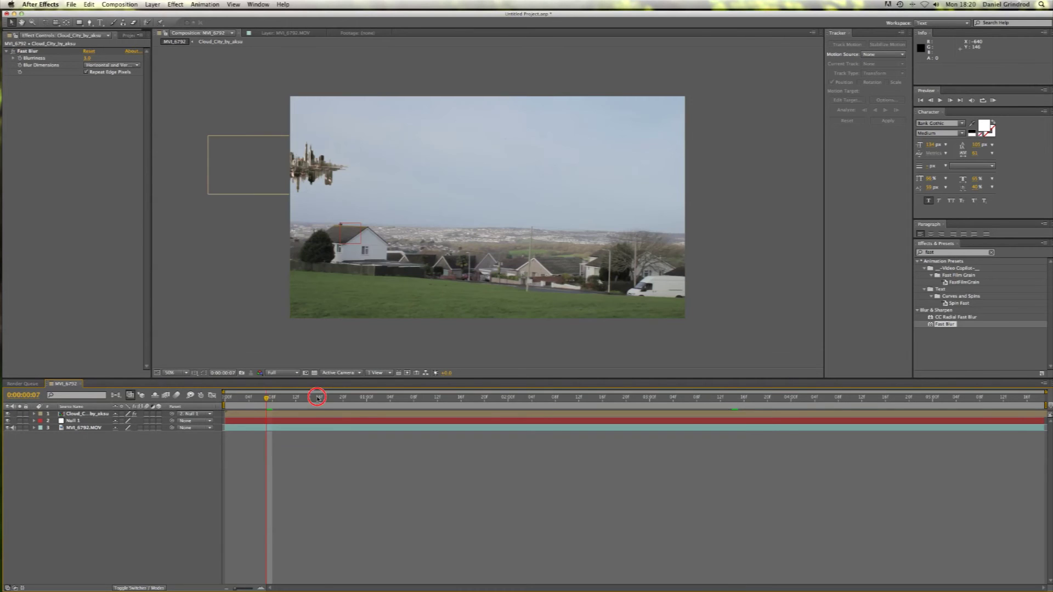
pyautogui.click(385, 399)
pyautogui.click(427, 398)
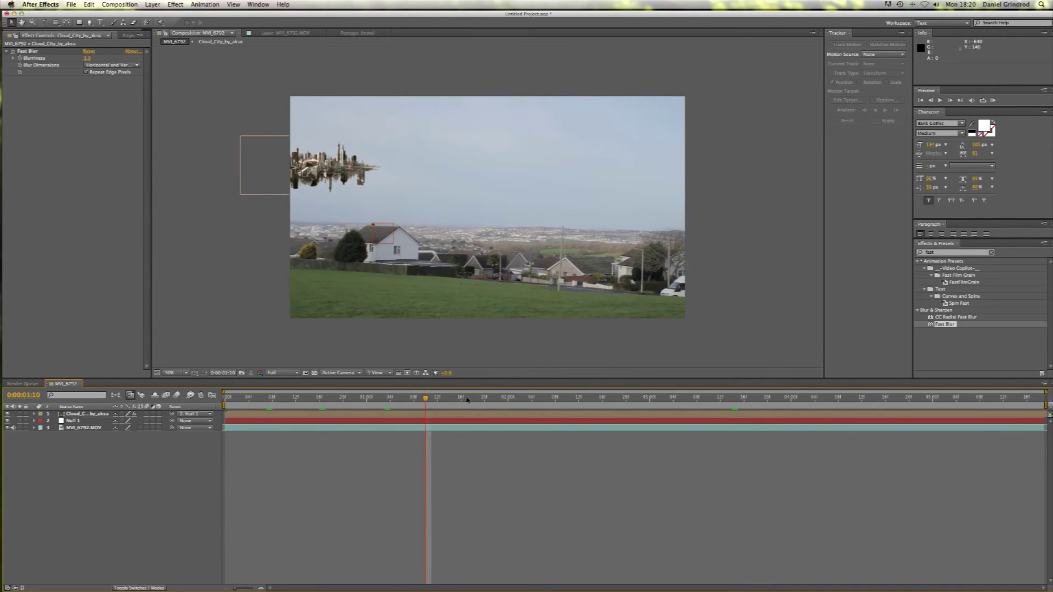
pyautogui.click(475, 399)
pyautogui.click(514, 399)
pyautogui.click(567, 399)
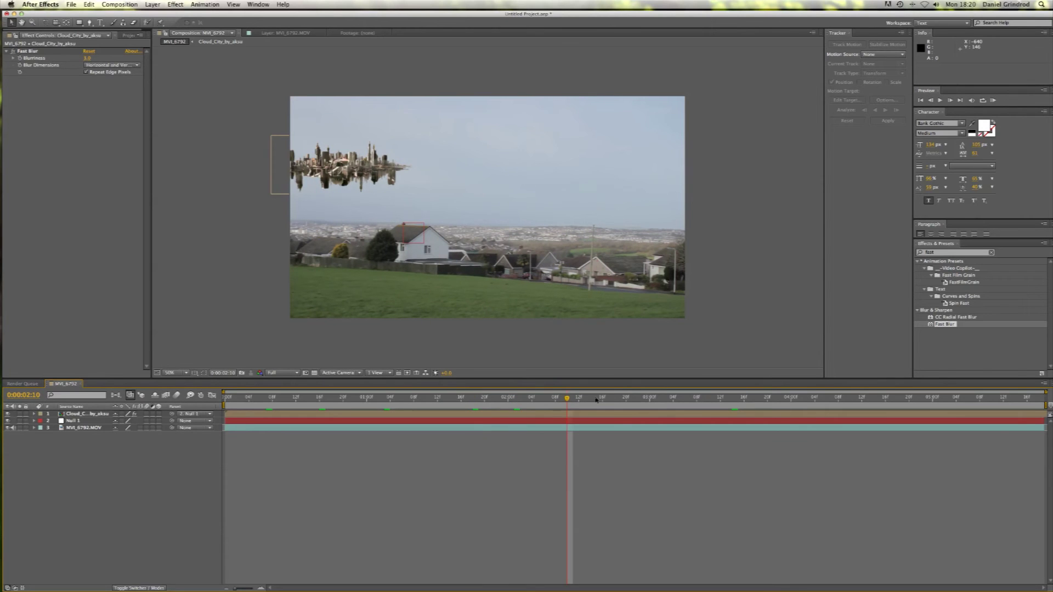
pyautogui.click(639, 399)
pyautogui.click(694, 399)
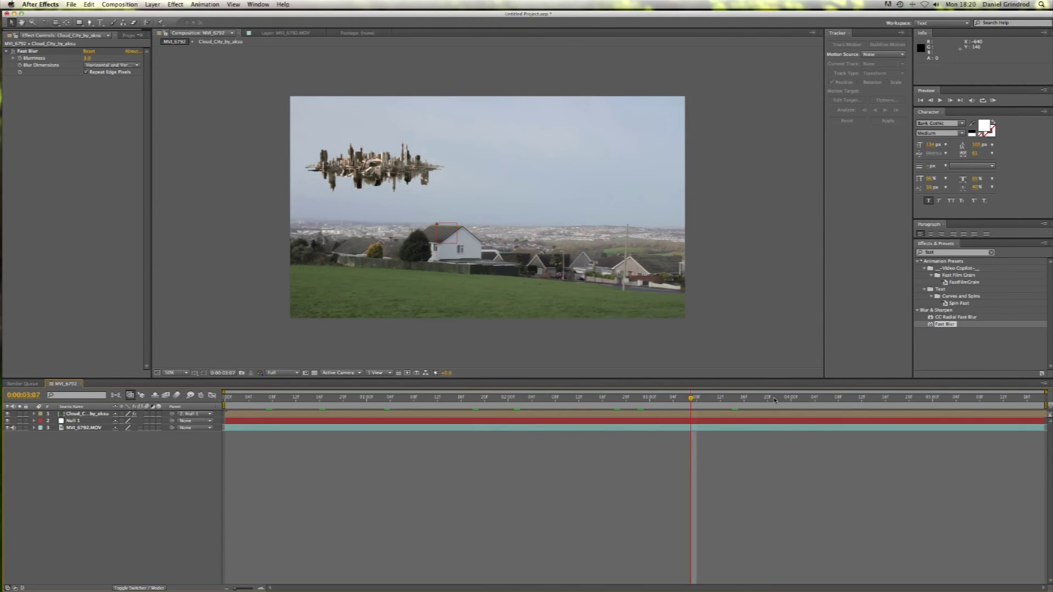
pyautogui.click(799, 399)
pyautogui.click(803, 399)
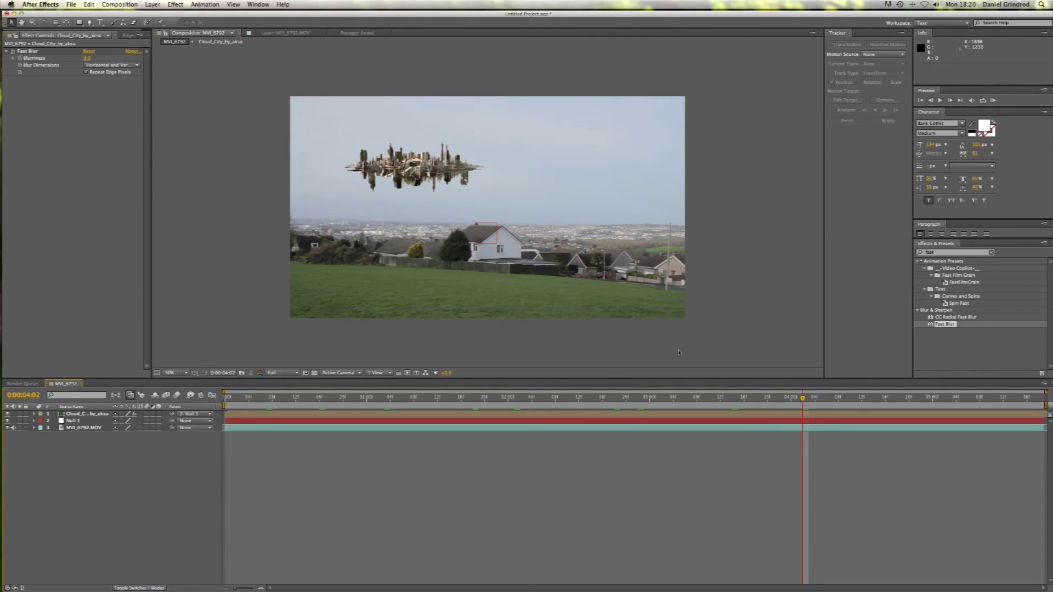
# Add a new adjustment layer and apply the FMP_GreenEasy preset to it
pyautogui.click(153, 4)
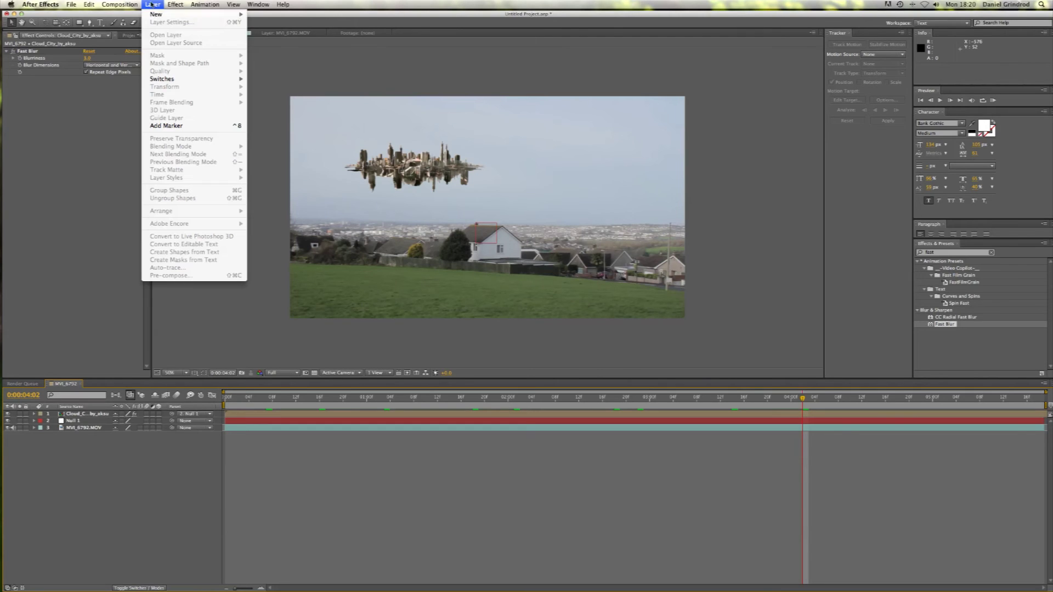
pyautogui.moveTo(192, 14)
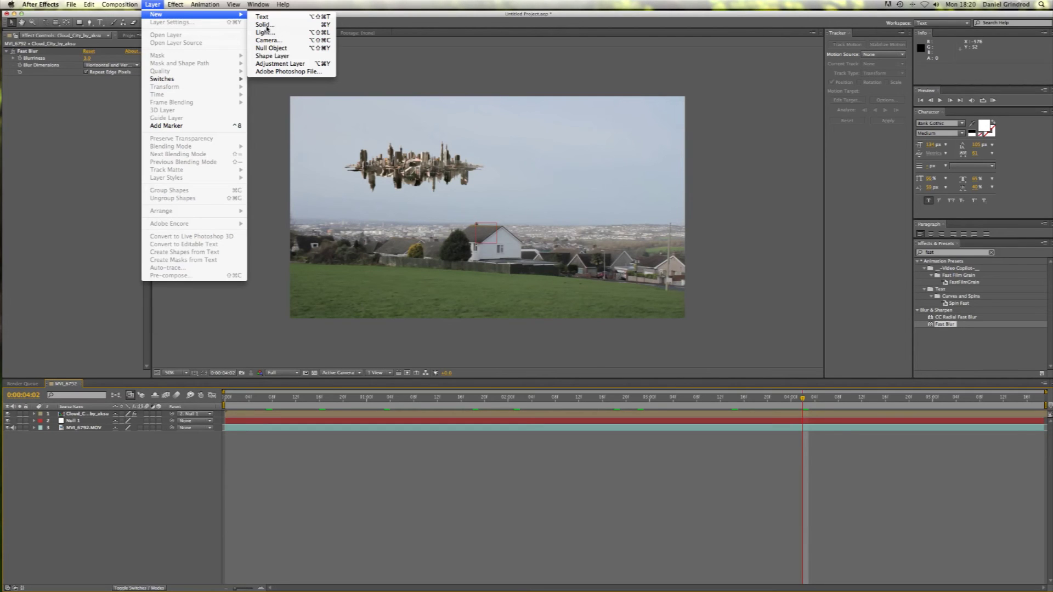
pyautogui.click(280, 65)
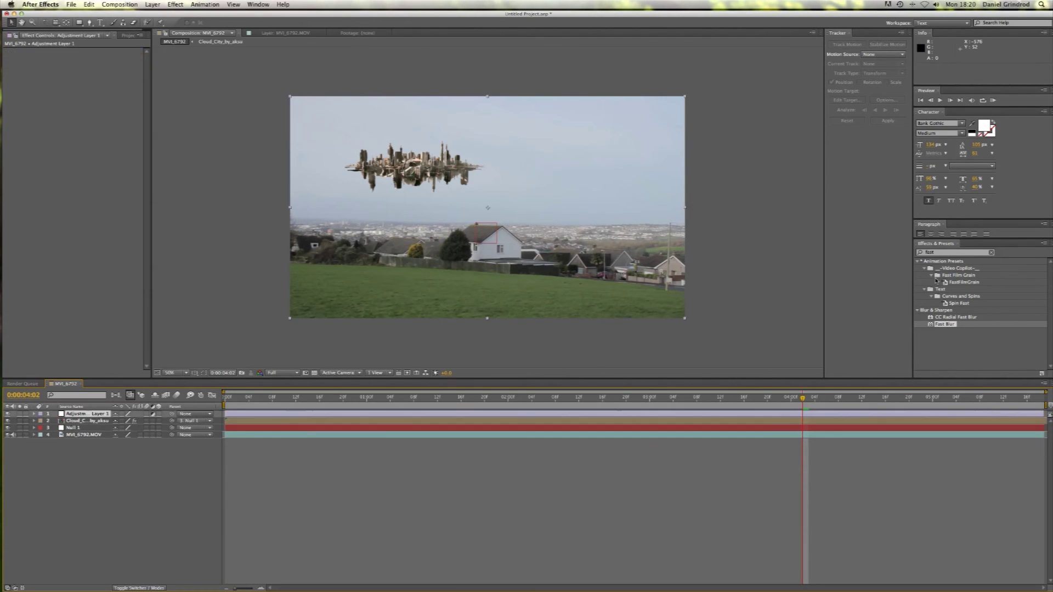
pyautogui.doubleClick(941, 252)
pyautogui.write('gr')
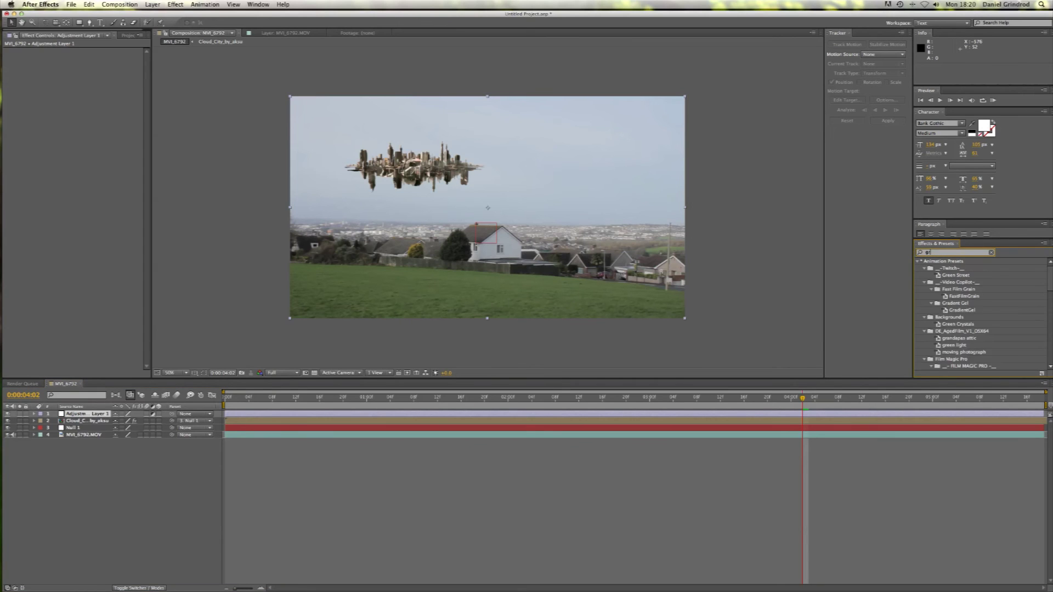
pyautogui.write('eene')
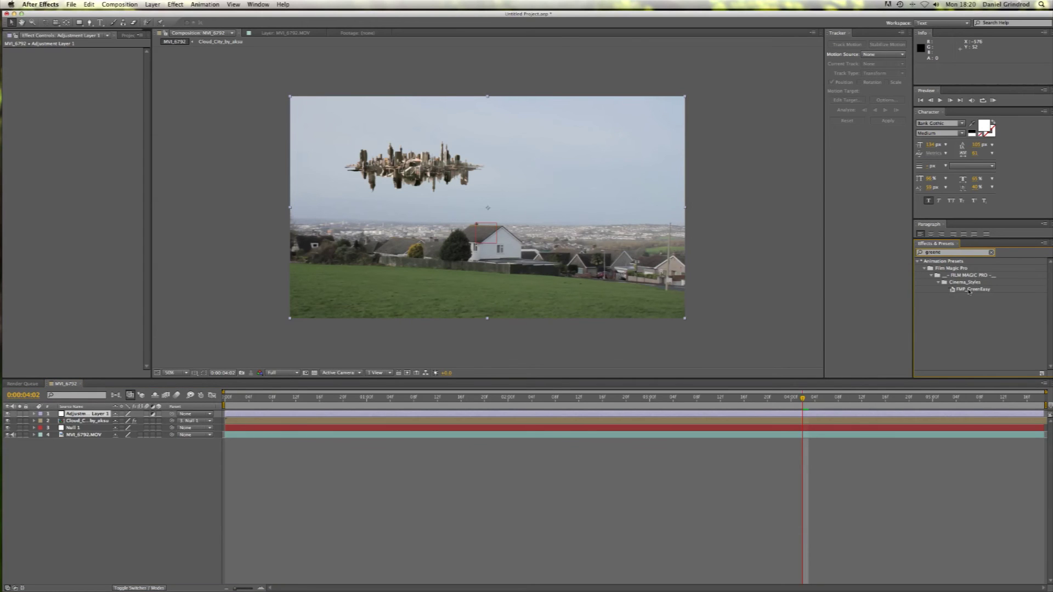
pyautogui.moveTo(970, 290); pyautogui.dragTo(472, 413)
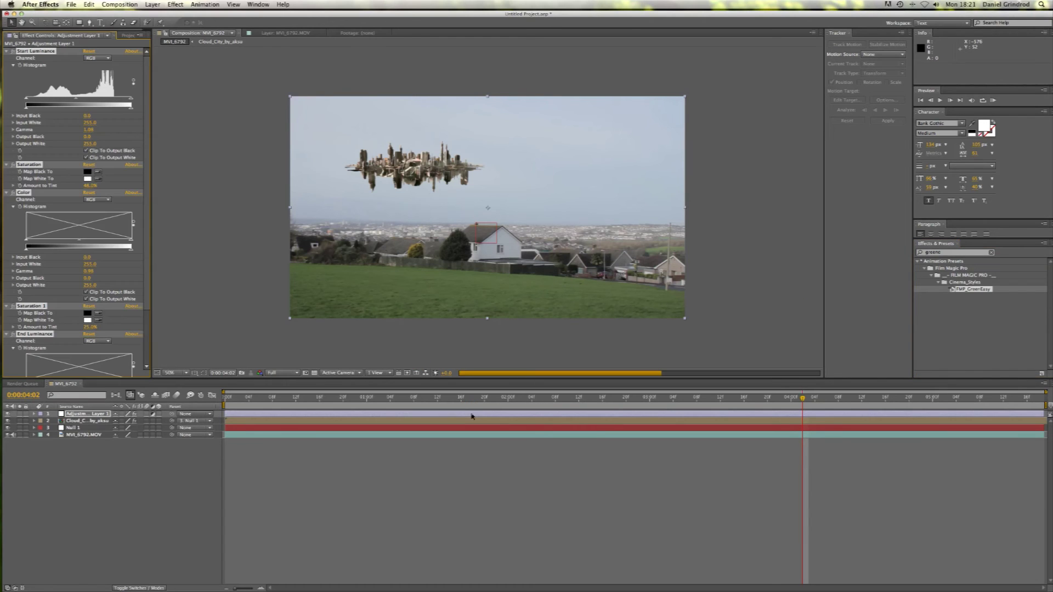
# Scrub from 0:00:01:06 to 0:00:03:22 to review the green grade
pyautogui.click(403, 401)
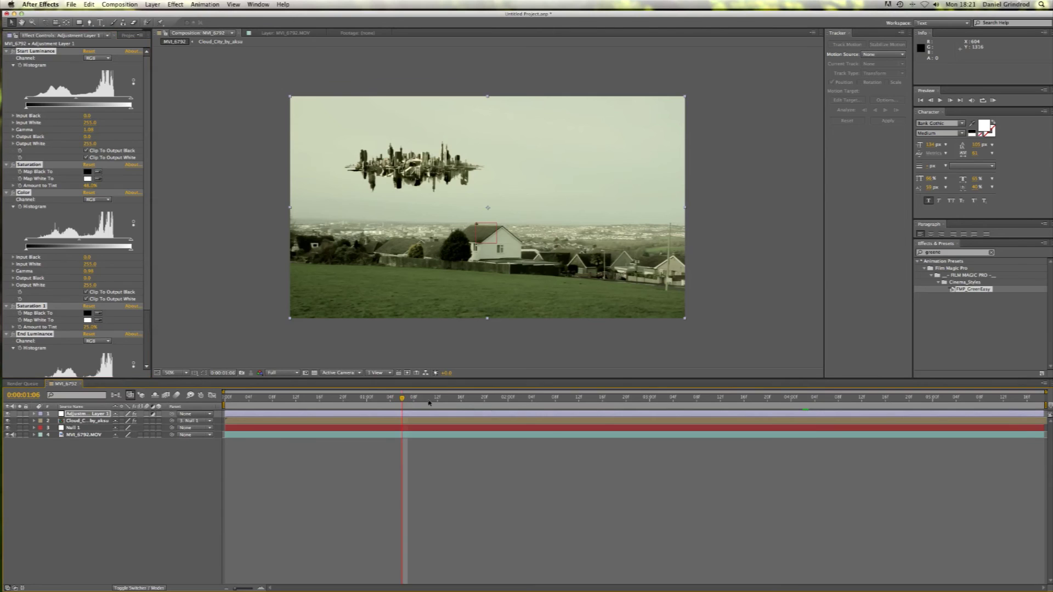
pyautogui.click(482, 401)
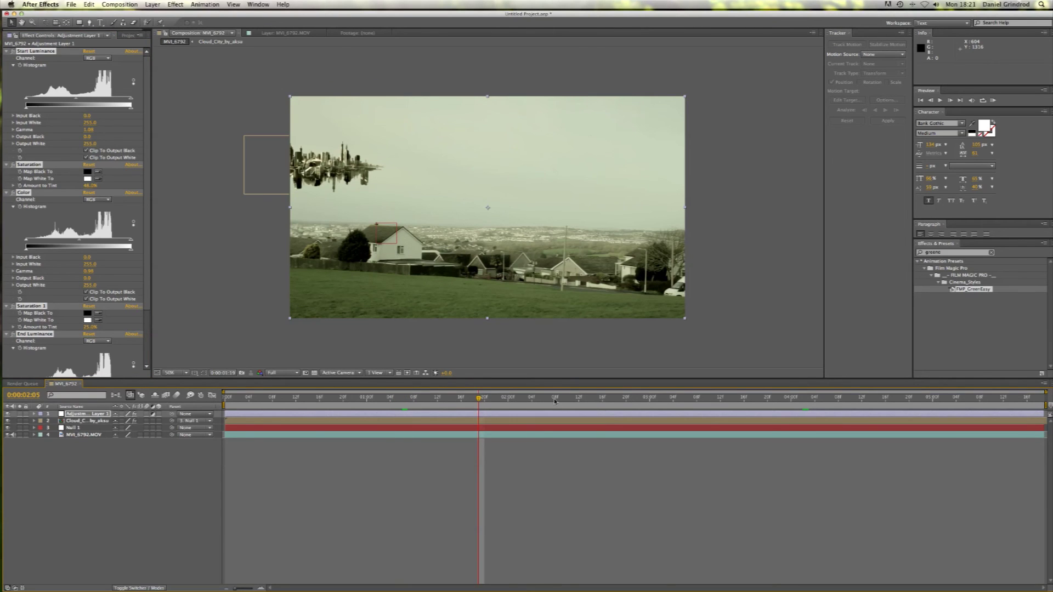
pyautogui.click(538, 401)
pyautogui.click(569, 401)
pyautogui.click(592, 400)
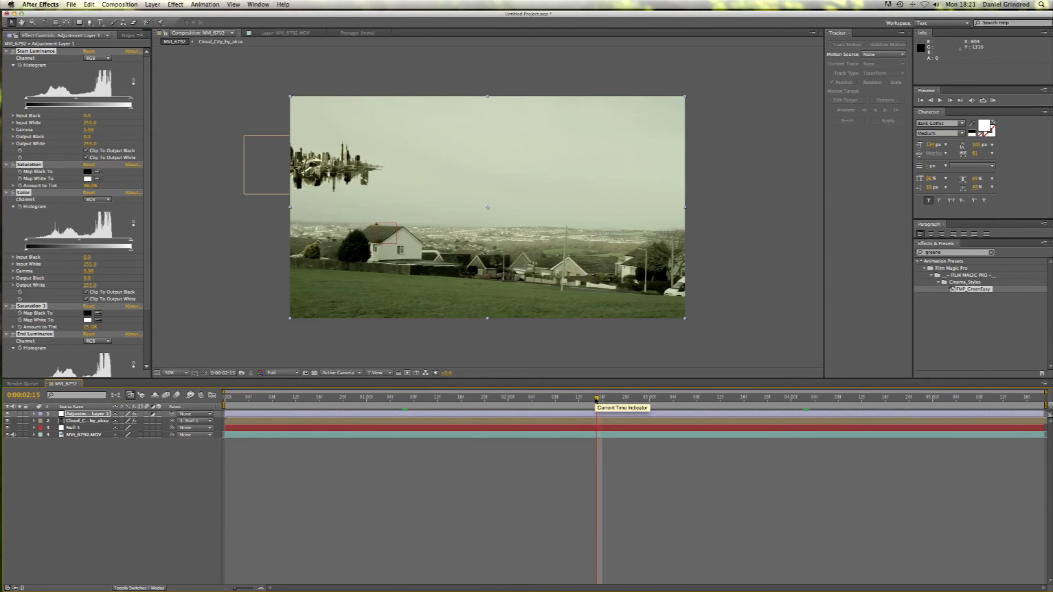
pyautogui.click(644, 399)
pyautogui.click(686, 399)
pyautogui.click(735, 399)
pyautogui.click(745, 400)
pyautogui.click(780, 399)
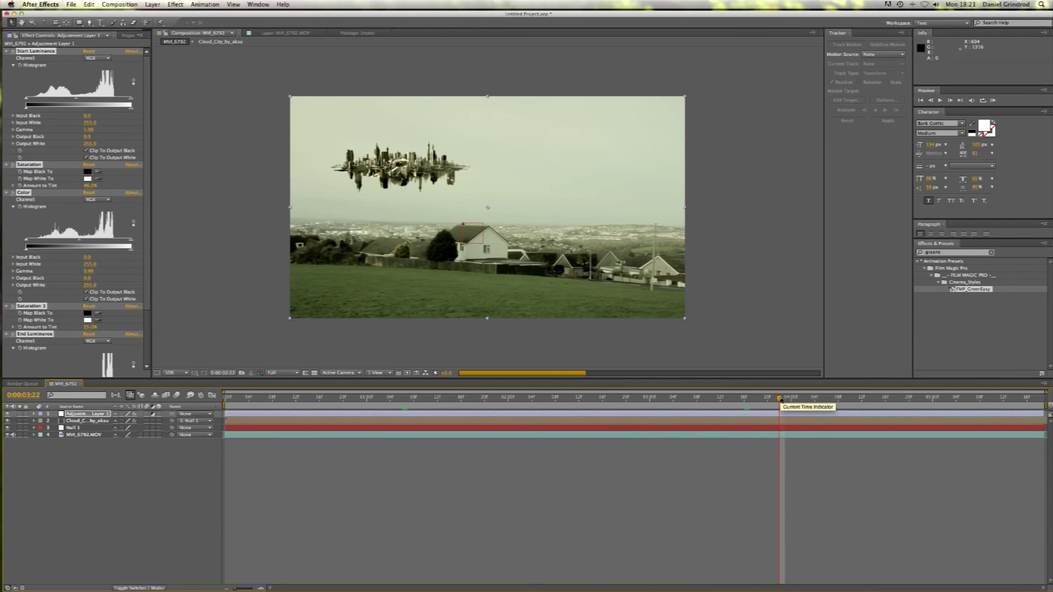